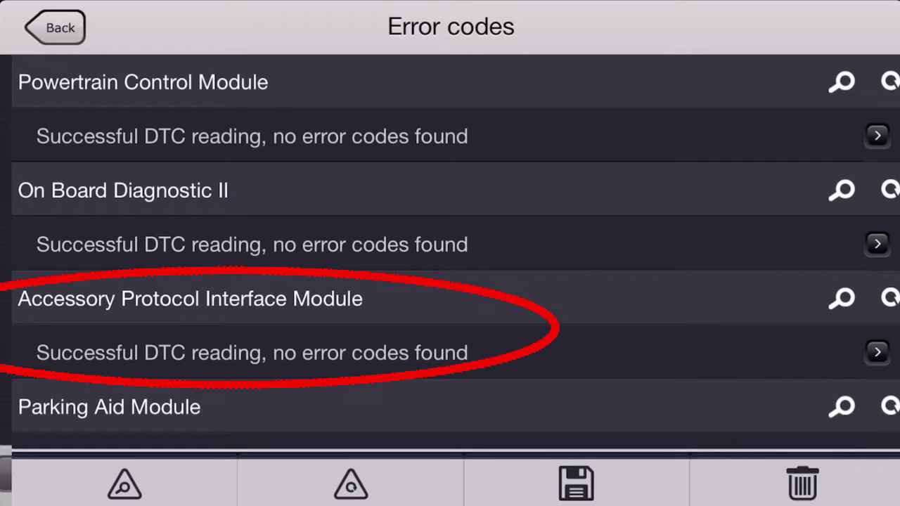
Examine the error code readings for all vehicle modules, including the Accessory Protocol Interface Module and the Audio Control Module.
scroll(450, 260, "down", 10)
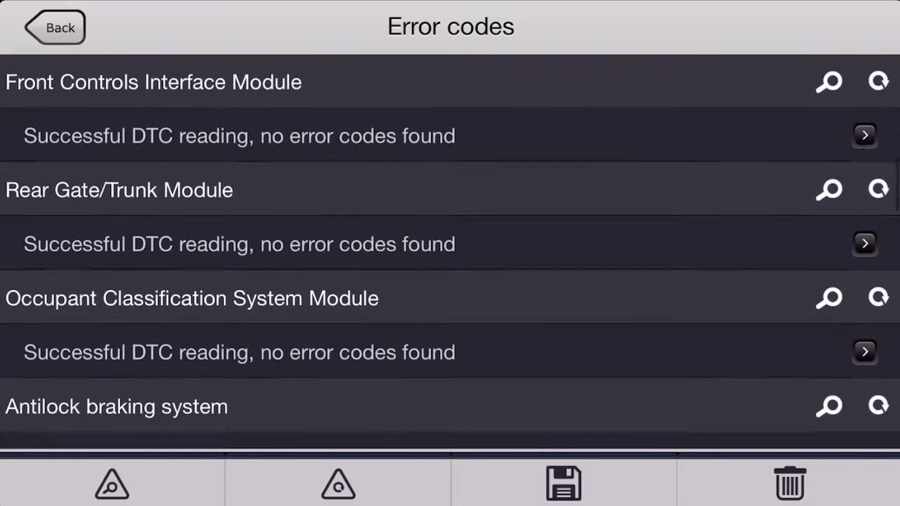
scroll(450, 253, "down", 10)
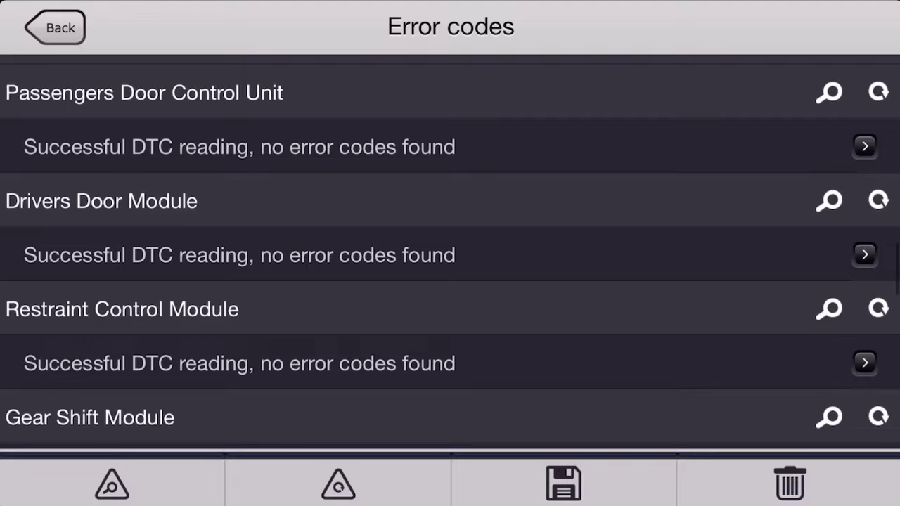
scroll(450, 253, "down", 5)
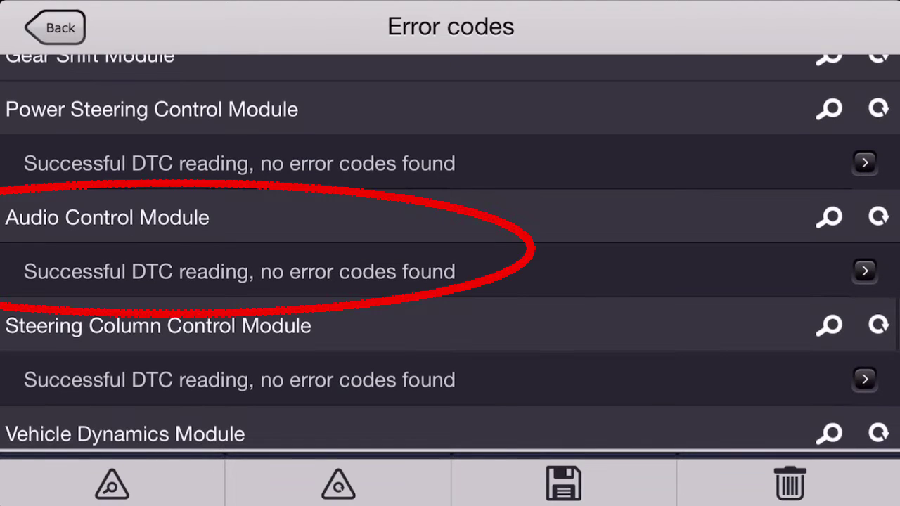
scroll(450, 253, "down", 5)
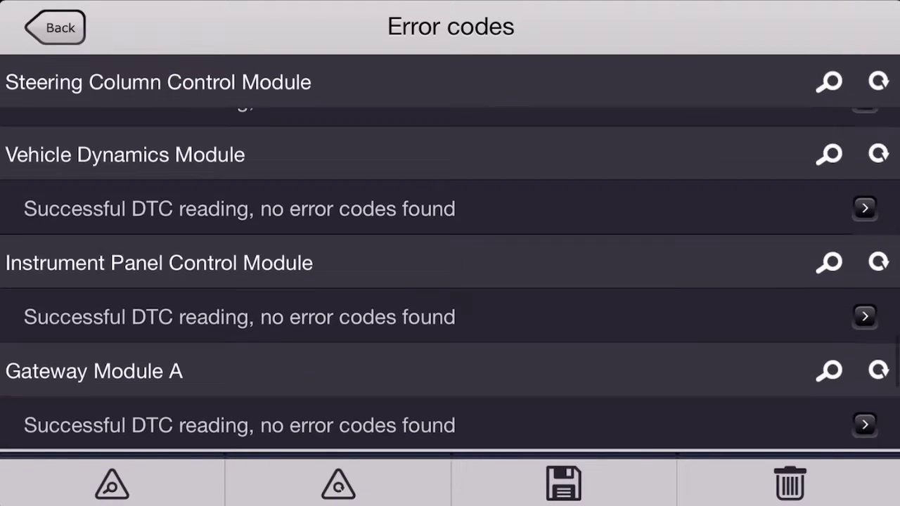
scroll(450, 281, "down", 5)
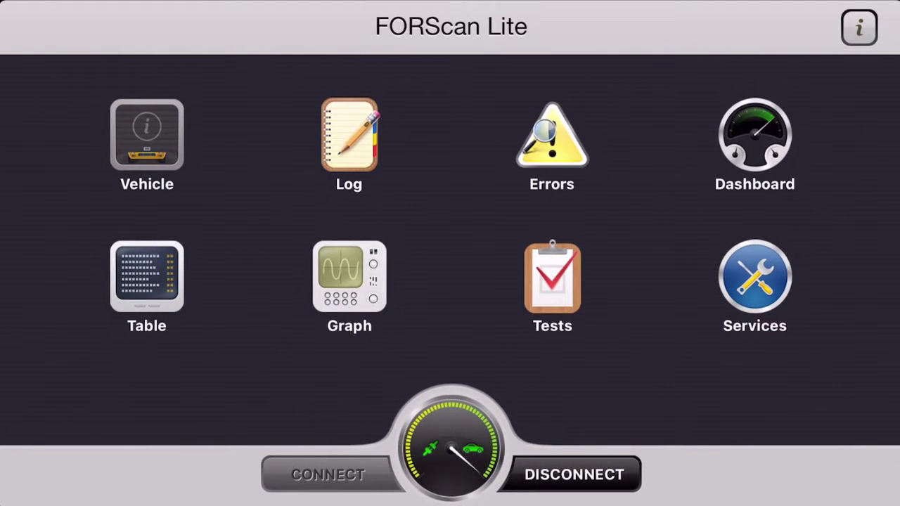
Open the service procedures and look through those listed for the Powertrain Control Module and the Accessory Protocol Interface Module.
left_click(754, 277)
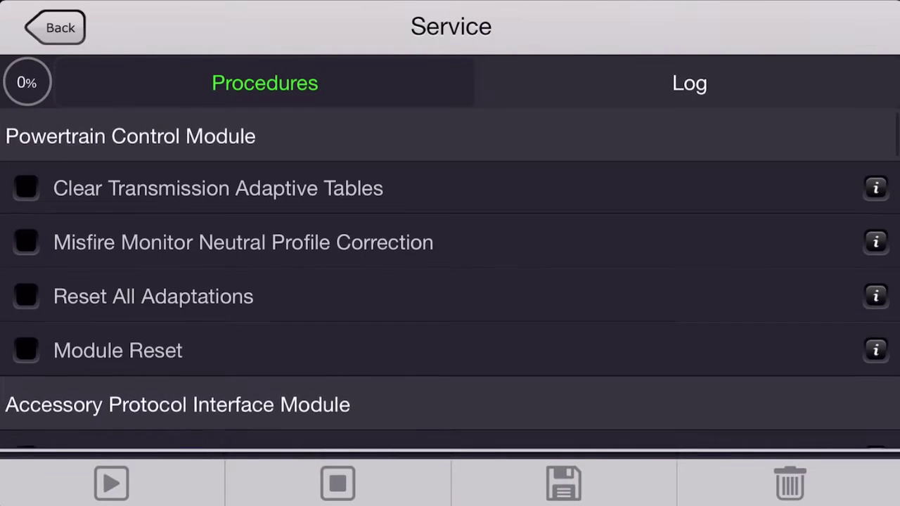
scroll(450, 306, "down", 3)
scroll(449, 306, "down", 1)
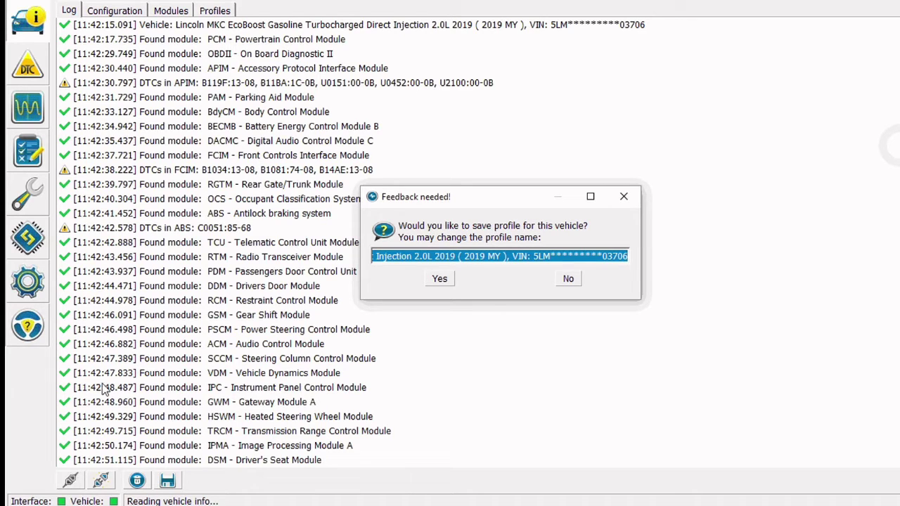
Decline saving the vehicle profile and review the details of the APIM trouble codes B119F, B11BA, U0151, U0452 and U2100.
left_click(562, 280)
left_click(32, 68)
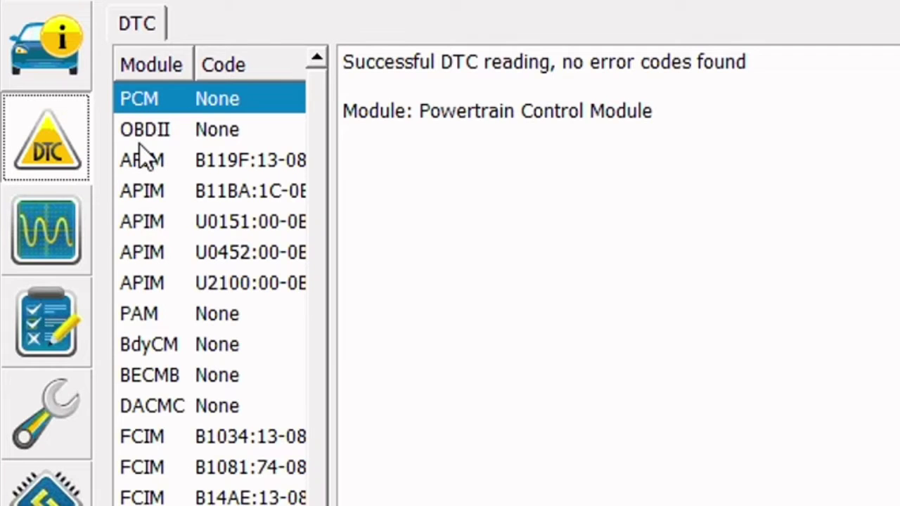
left_click(139, 143)
left_click(144, 154)
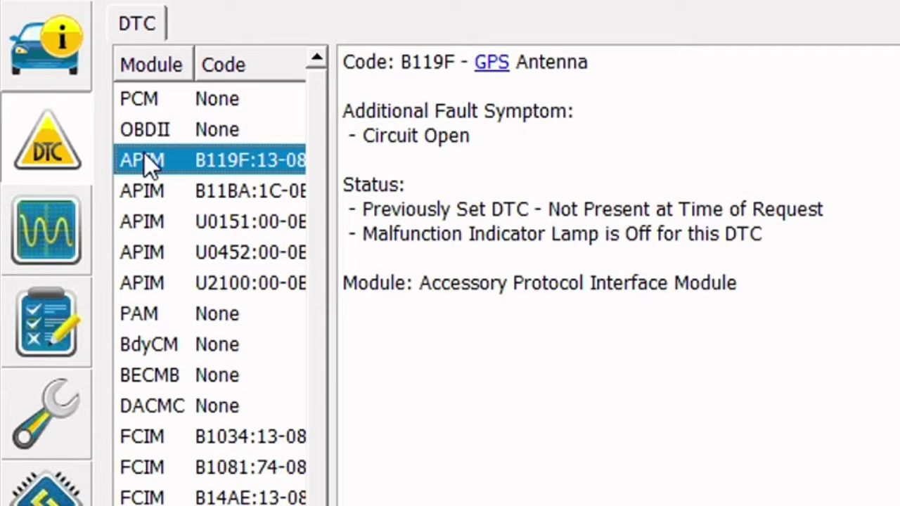
left_click(148, 191)
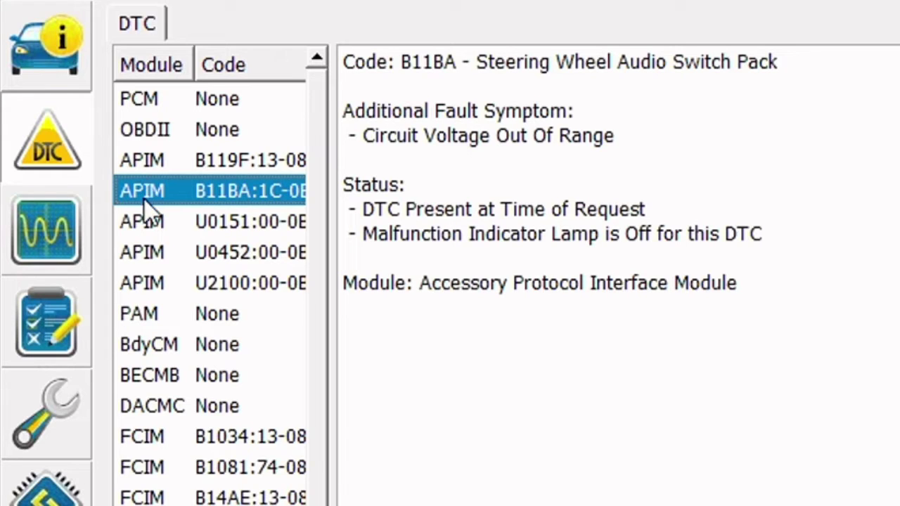
left_click(146, 223)
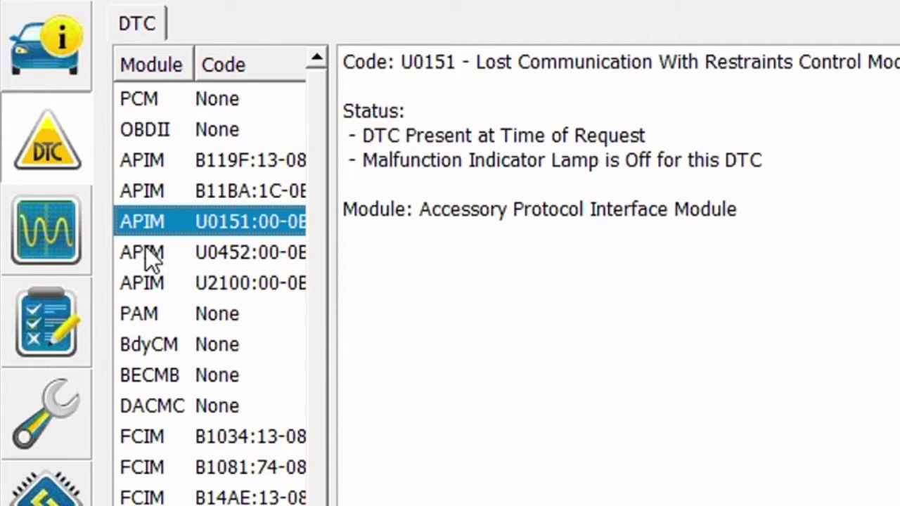
left_click(151, 253)
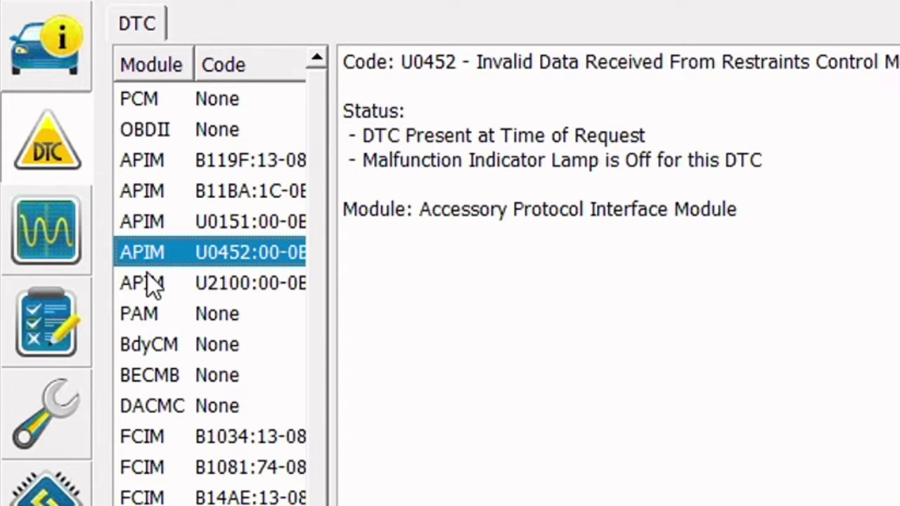
left_click(145, 281)
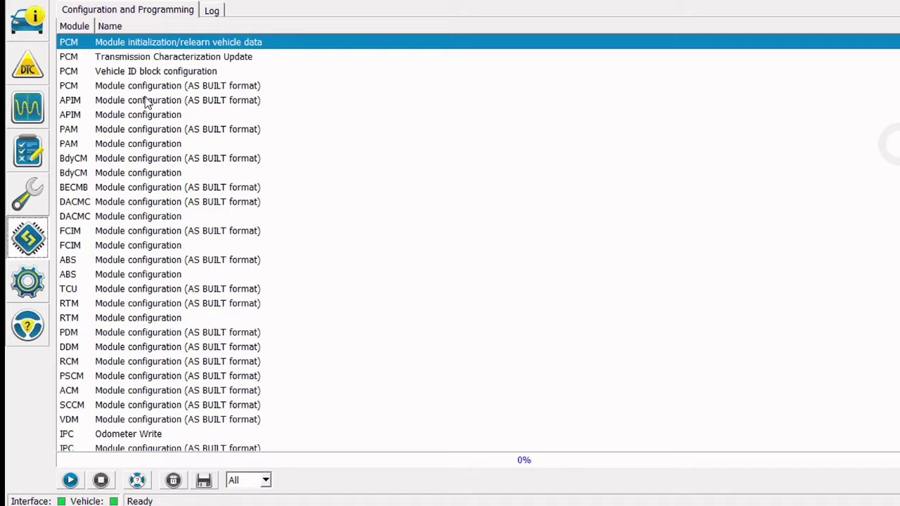
Start the APIM Module configuration (AS BUILT format) procedure and accept the configuration change warning.
left_click(147, 100)
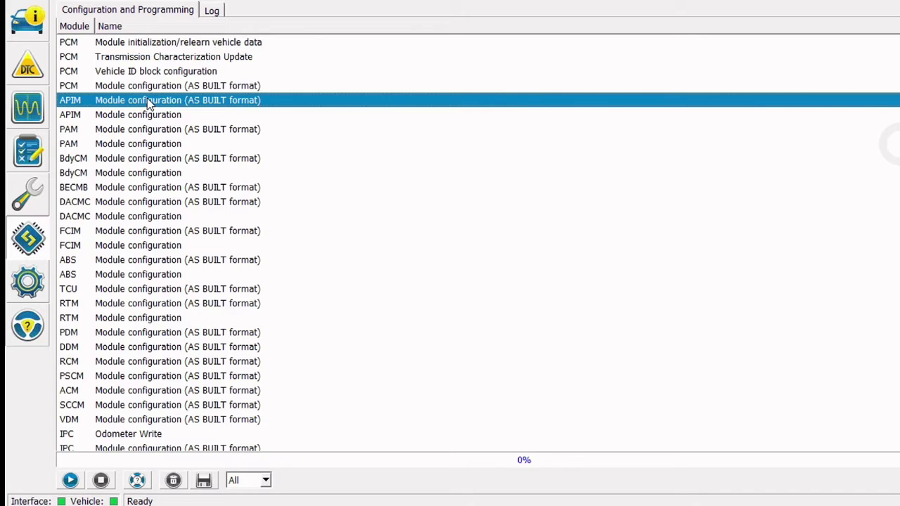
left_click(70, 480)
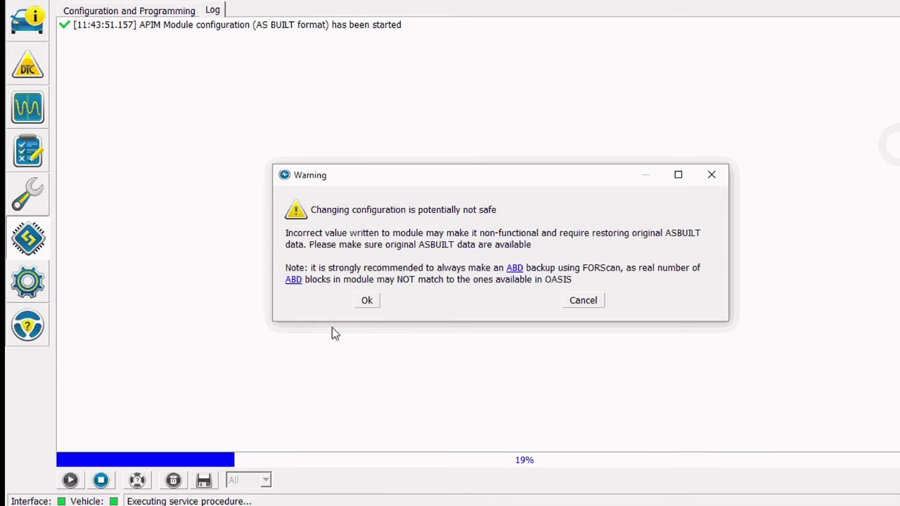
left_click(366, 301)
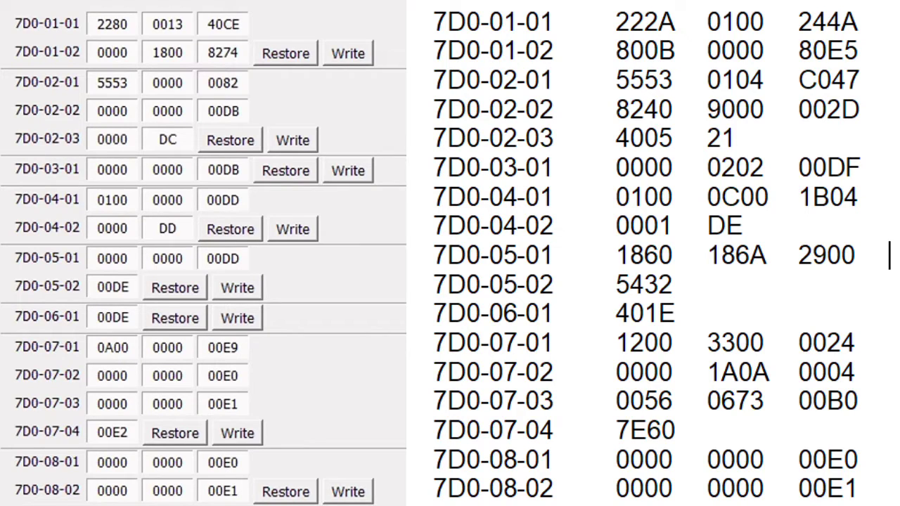
Set the APIM as-built row 7D0-01-01 to 222A 0100 244A.
double_click(128, 29)
key("BackSpace")
type("222A")
key("Tab")
type("0100")
key("Tab")
type("244A")
Set the as-built row 7D0-01-02 to 800B 0000 80E5.
key("Tab")
type("8")
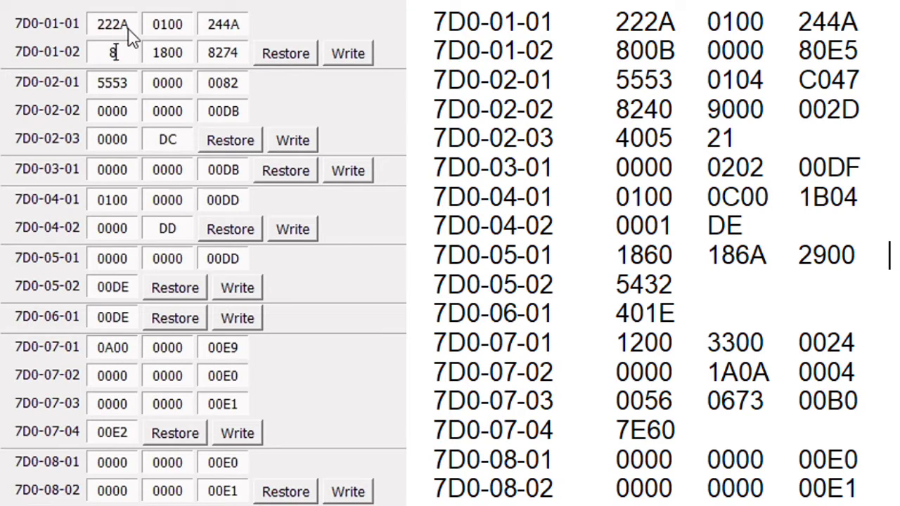
type("00B")
key("Tab")
type("0000")
key("Tab")
type("80E5")
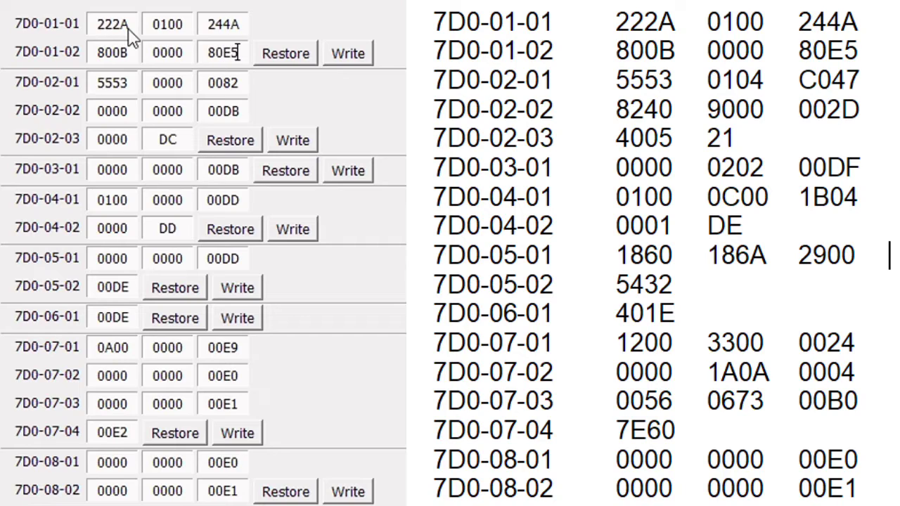
Set the as-built row 7D0-02-01 to 5553 0104 C047.
key("Tab")
key("Tab")
key("Tab")
type("5553")
key("Tab")
type("0104")
key("Tab")
type("C")
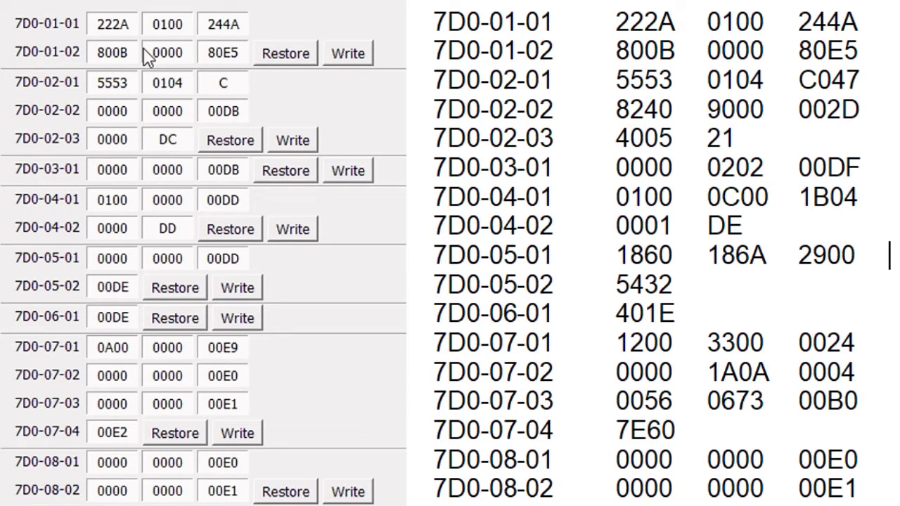
type("047")
key("Tab")
type("8240")
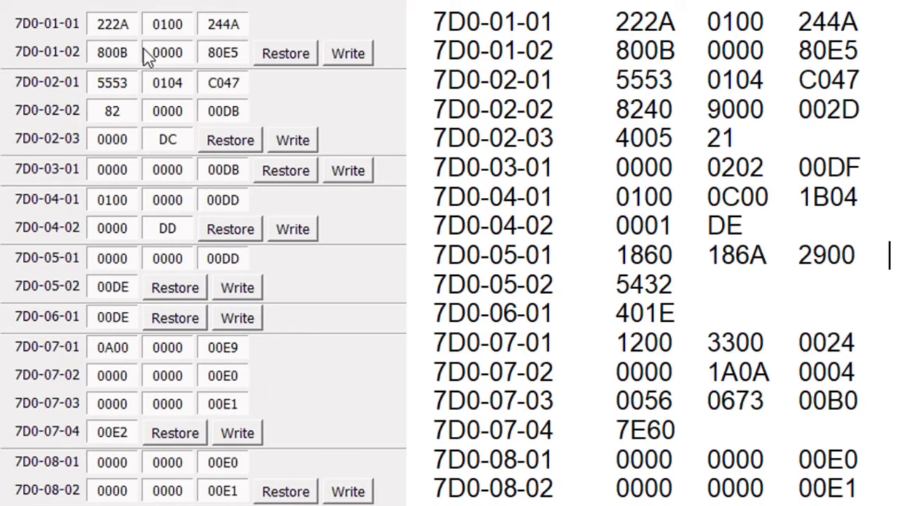
key("Tab")
type("9000")
key("Tab")
type("002D")
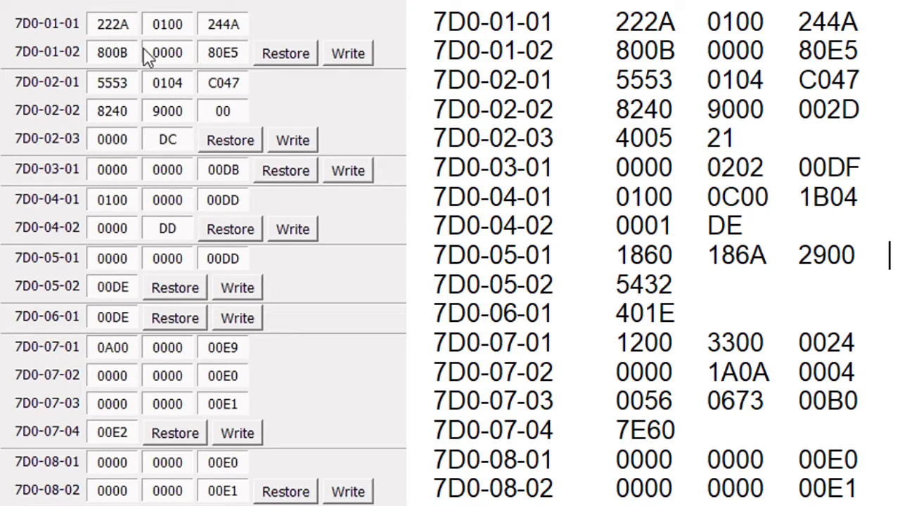
Set the as-built row 7D0-02-03 to 4005 21.
key("Tab")
type("4005")
key("Tab")
type("21")
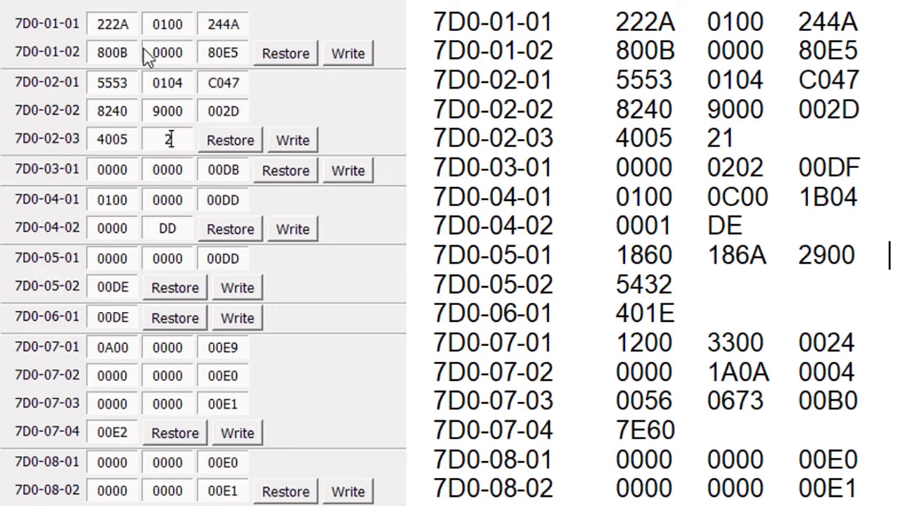
Set the second and third values of as-built row 7D0-03-01 to 0202 and 00DF.
key("Tab")
key("Tab")
key("Tab")
type("0202")
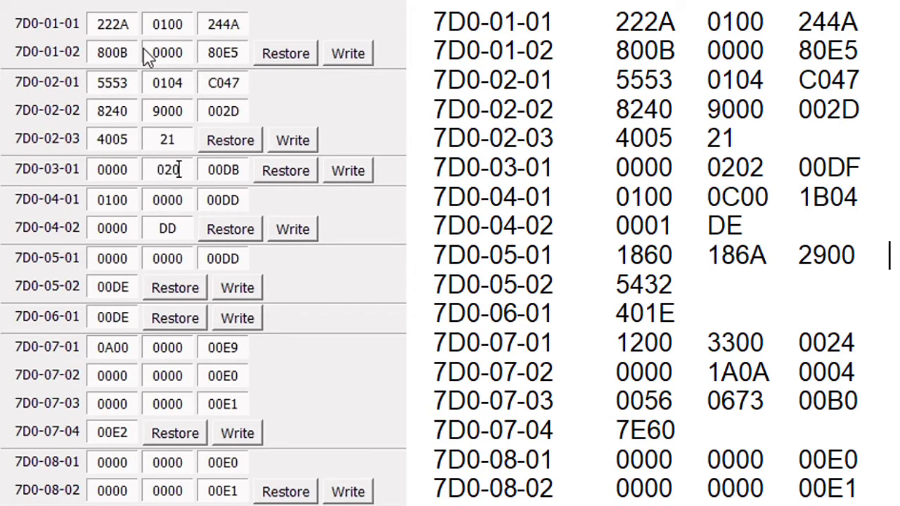
key("Tab")
type("00DF")
Set the as-built row 7D0-04-01 to 0100 0C00 1B04.
key("Tab")
key("Tab")
key("Tab")
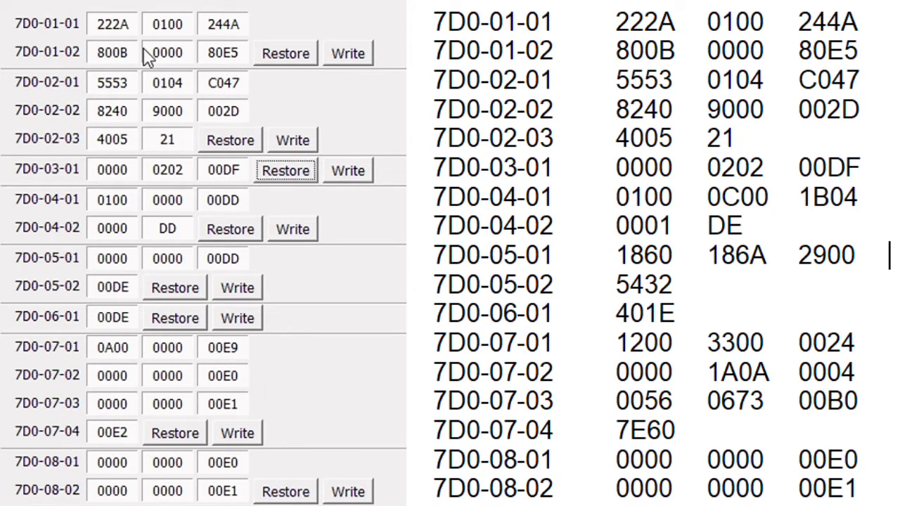
type("0100")
key("Tab")
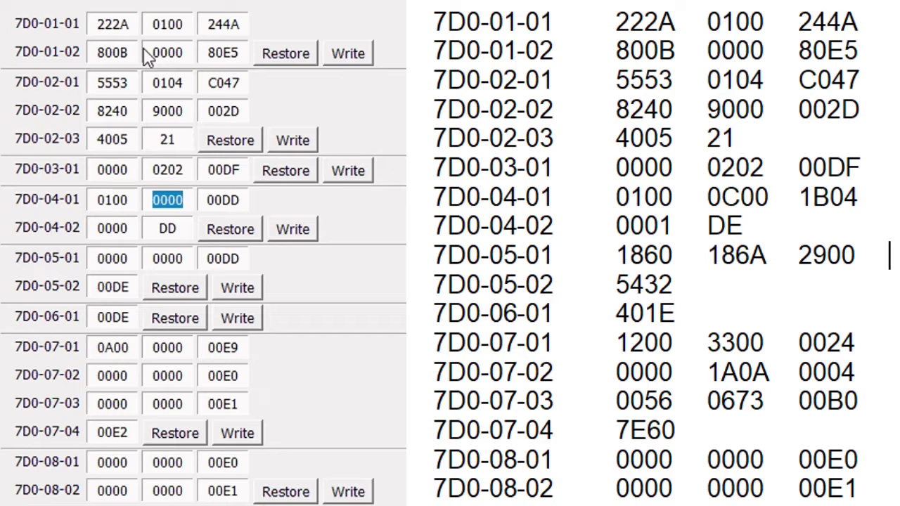
type("0C00")
key("Tab")
key("shift+Tab")
type("0C00")
key("Tab")
type("1B04")
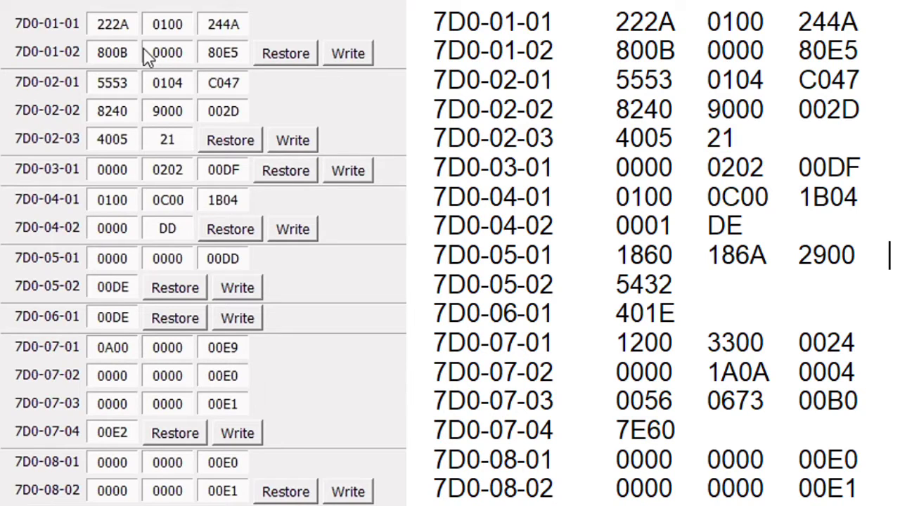
Set the as-built row 7D0-04-02 to 0001 DE.
key("Tab")
type("0001")
key("Tab")
type("DE")
Set the as-built row 7D0-05-01 to 1860 186A 2900.
key("Tab")
key("Tab")
key("Tab")
type("1860")
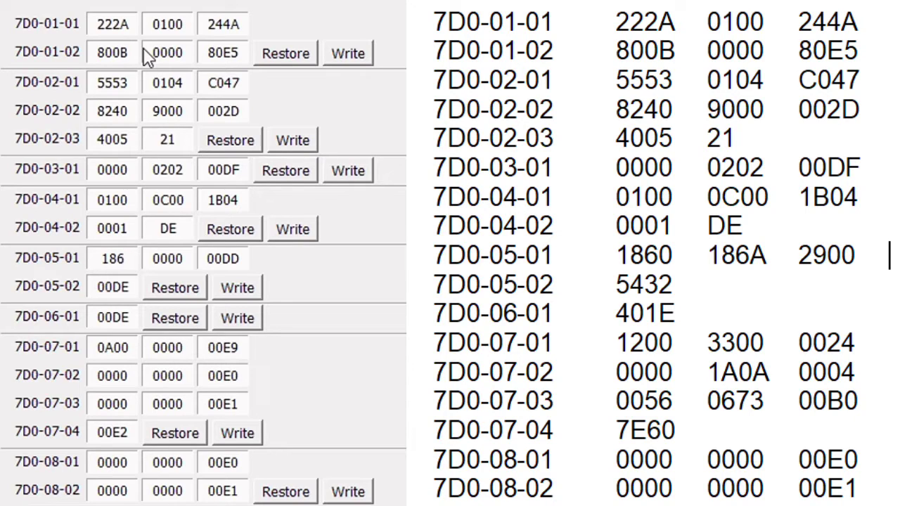
key("Tab")
type("186A")
key("Tab")
type("2900")
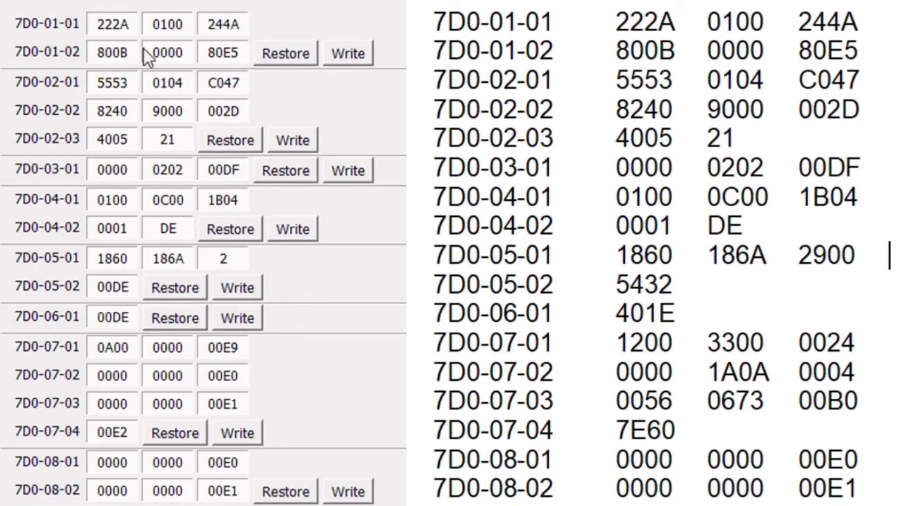
Set the as-built row 7D0-05-02 to 5432 and row 7D0-06-01 to 401E.
key("Tab")
type("5432")
key("Tab")
key("Tab")
key("Tab")
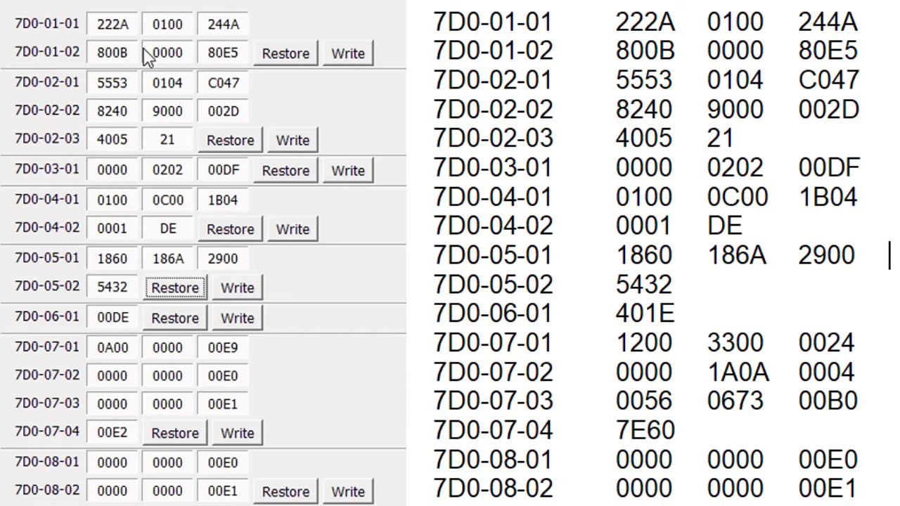
type("401E")
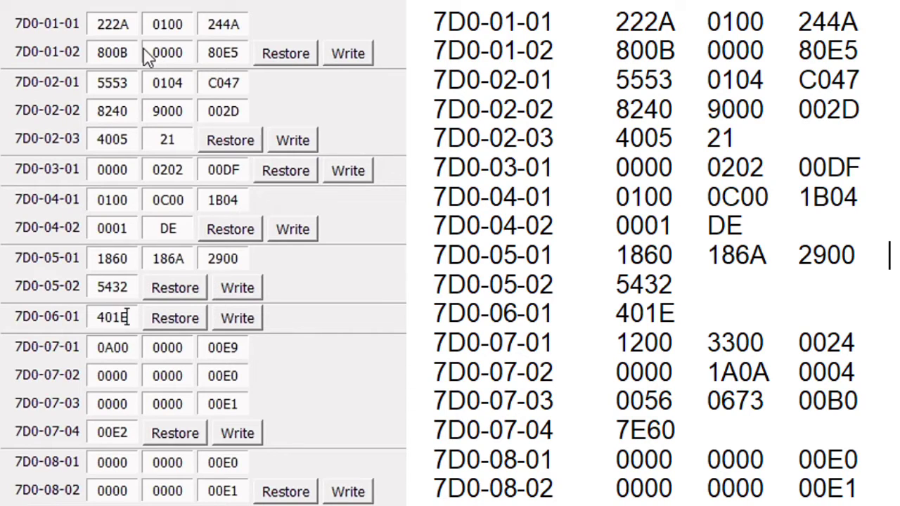
key("Tab")
key("Tab")
key("Tab")
type("1200")
key("Tab")
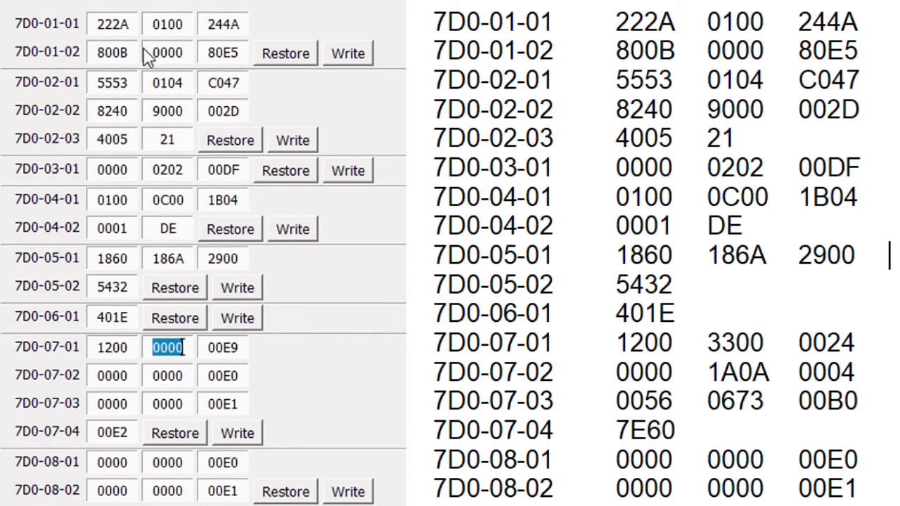
type("3300")
key("Tab")
type("0024")
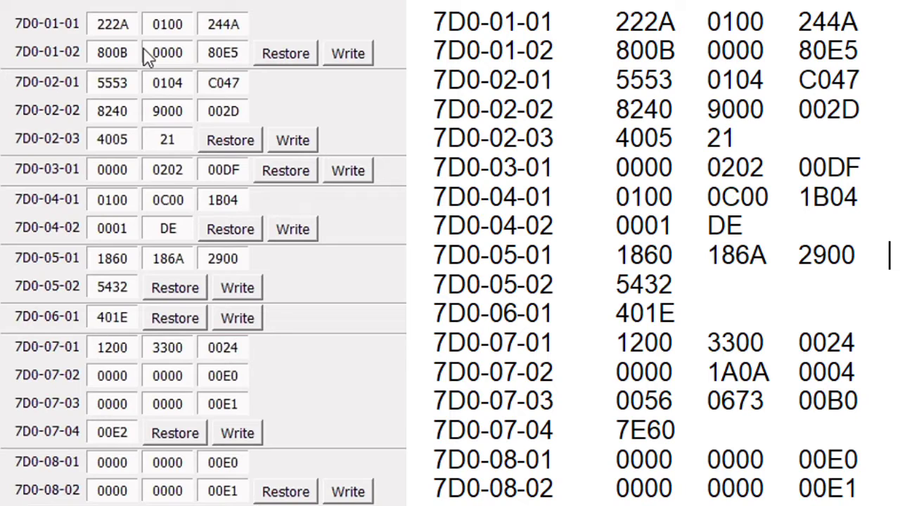
Set the second and third values of as-built row 7D0-07-02 to 1A0A and 0004.
key("Tab")
key("Tab")
type("1A0A")
key("Tab")
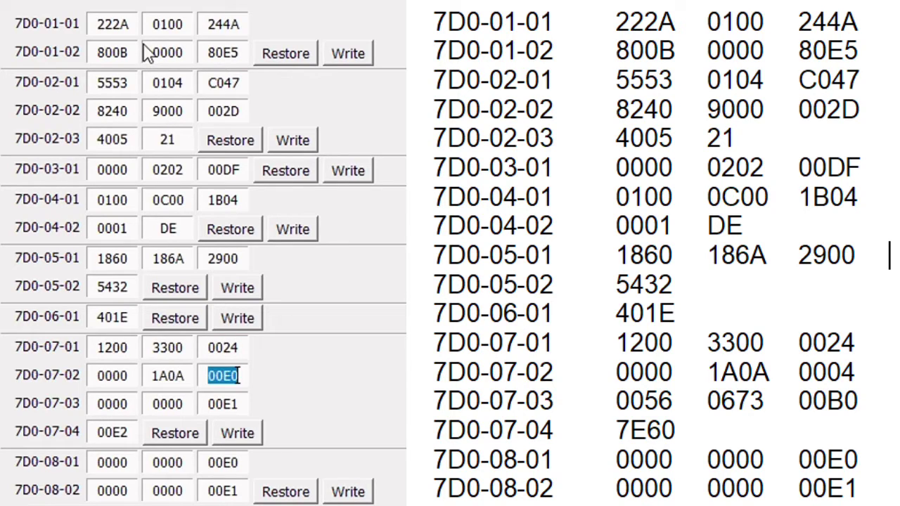
type("0004")
key("Tab")
type("0056")
key("Tab")
type("0673")
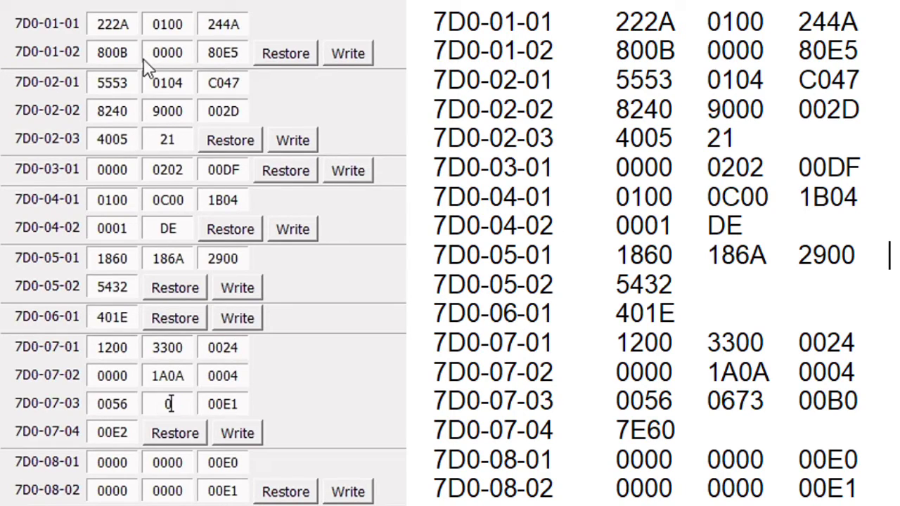
key("Tab")
type("00B0")
Set the as-built row 7D0-07-04 to 7E60.
key("Tab")
type("7E6")
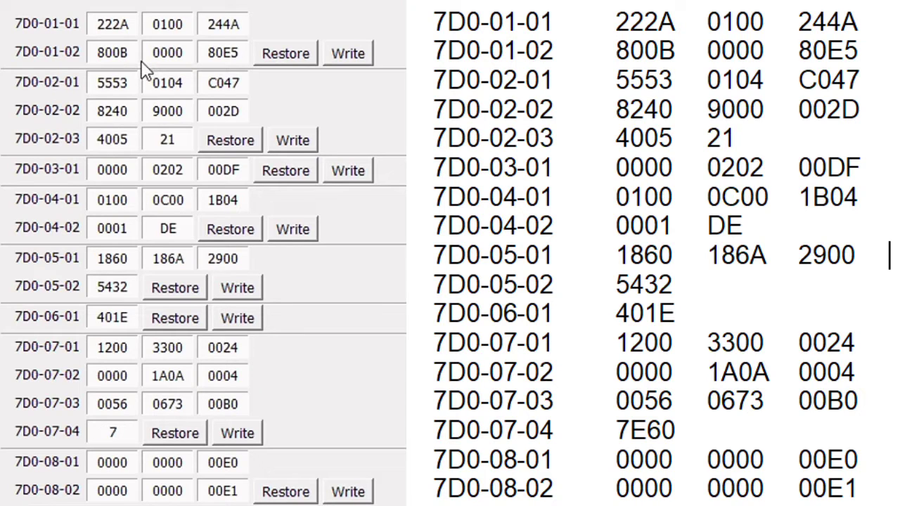
type("0")
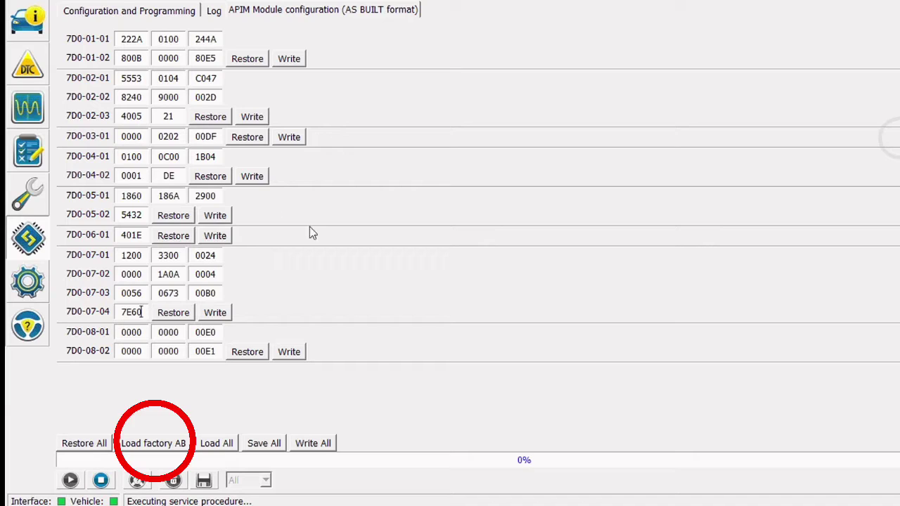
Write all as-built rows to the APIM, confirming the complete rewrite, and stop the module configuration procedure.
left_click(316, 450)
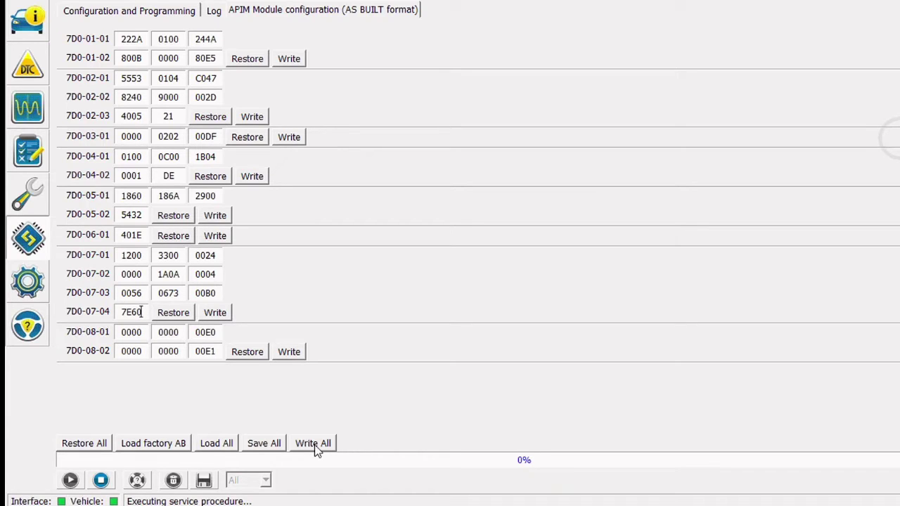
left_click(304, 449)
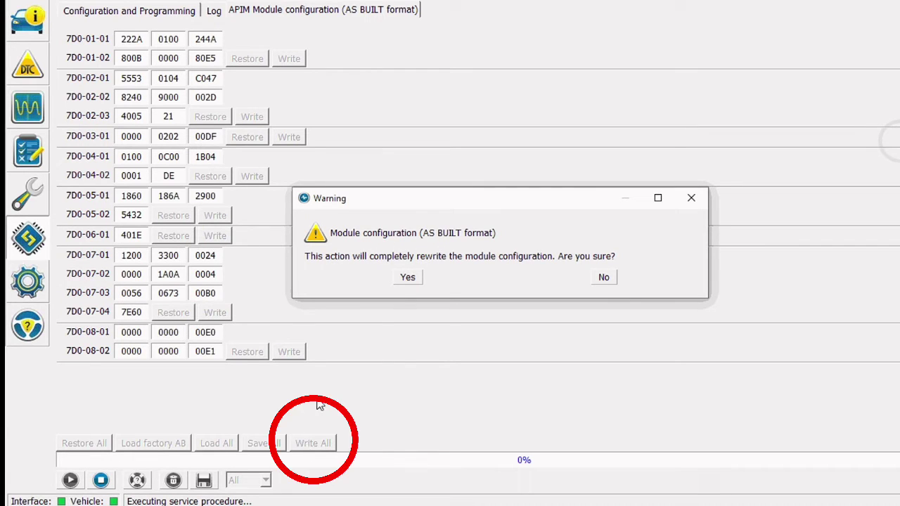
left_click(410, 277)
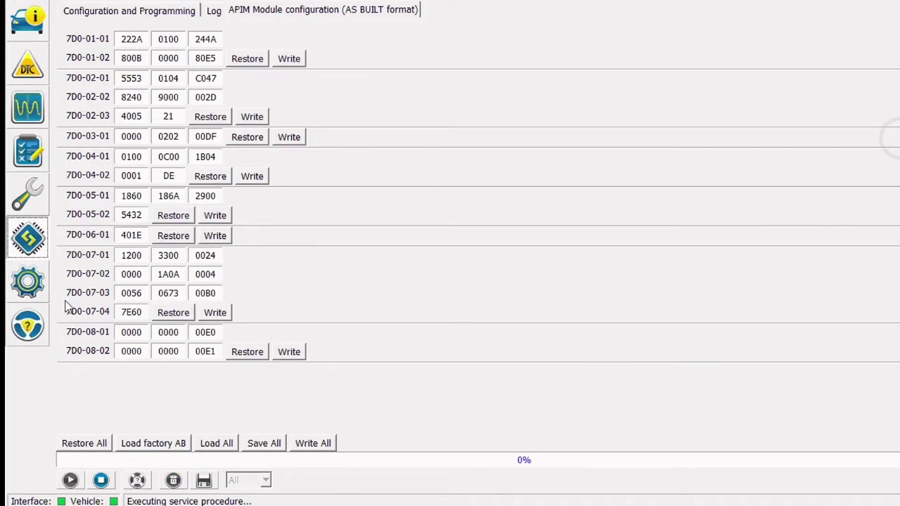
left_click(101, 481)
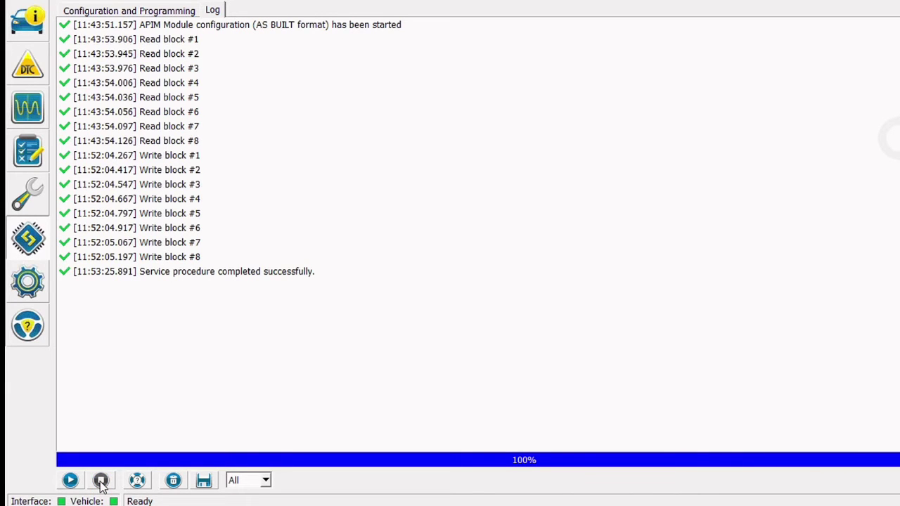
Reset the trouble codes for all modules, acknowledging the ignition cycle, and read the codes again.
left_click(28, 66)
left_click(100, 481)
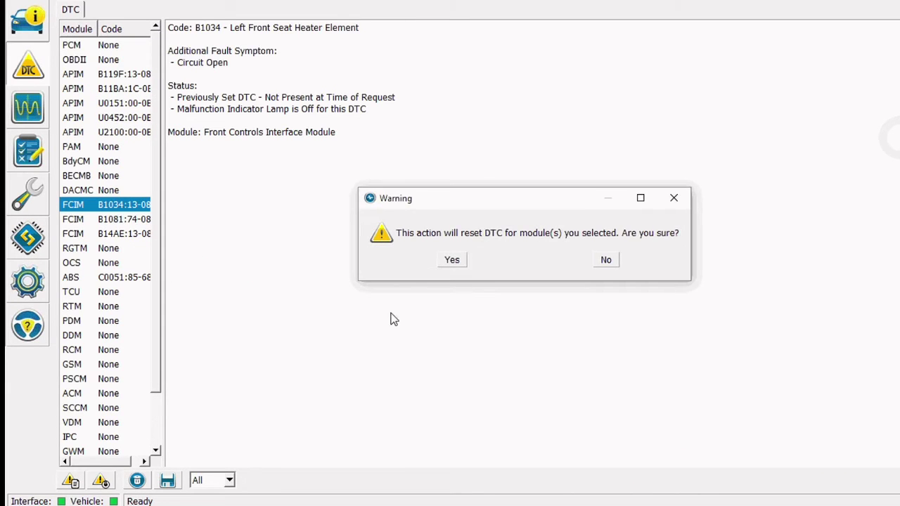
left_click(452, 260)
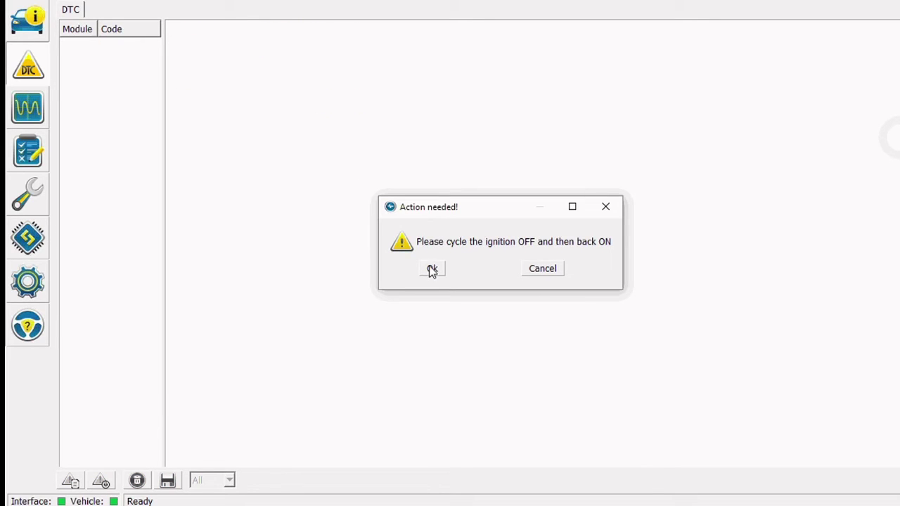
left_click(432, 270)
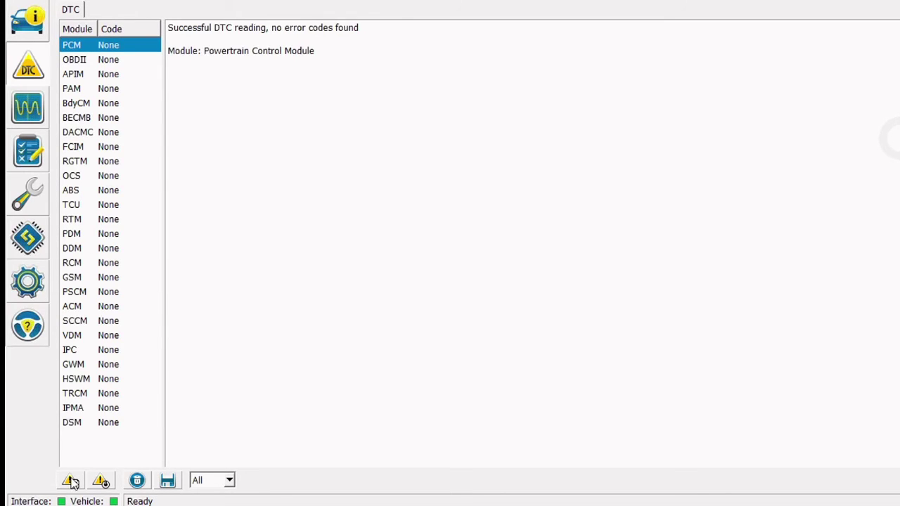
left_click(70, 481)
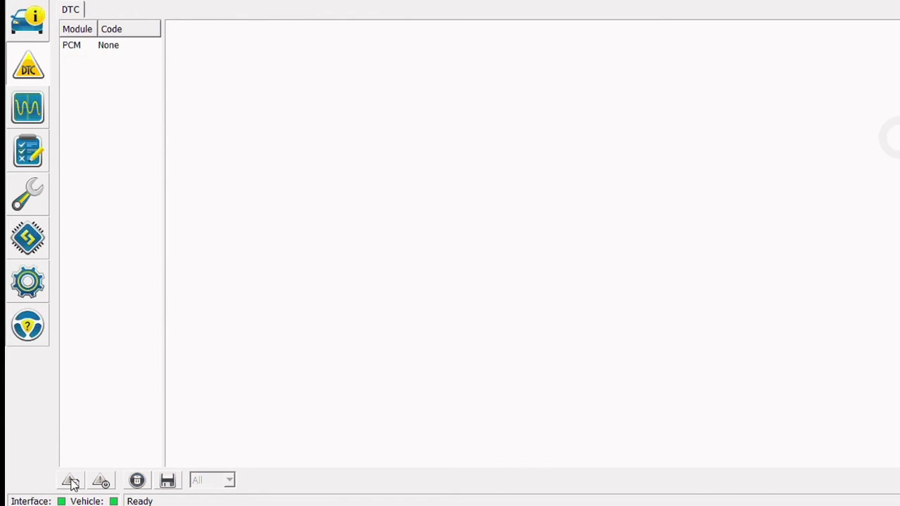